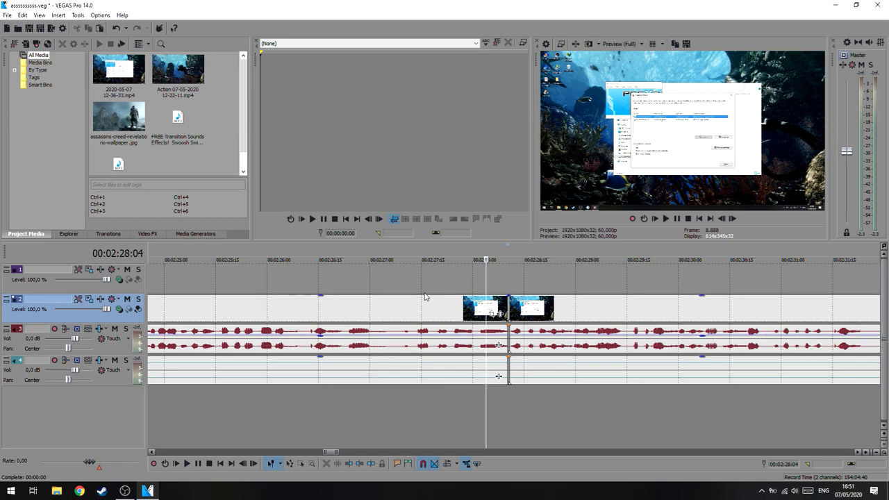
# Step: Overlap the clip starting at 02:28:10 with the preceding clip by two frames, and undo the overlap
pyautogui.click(510, 306)
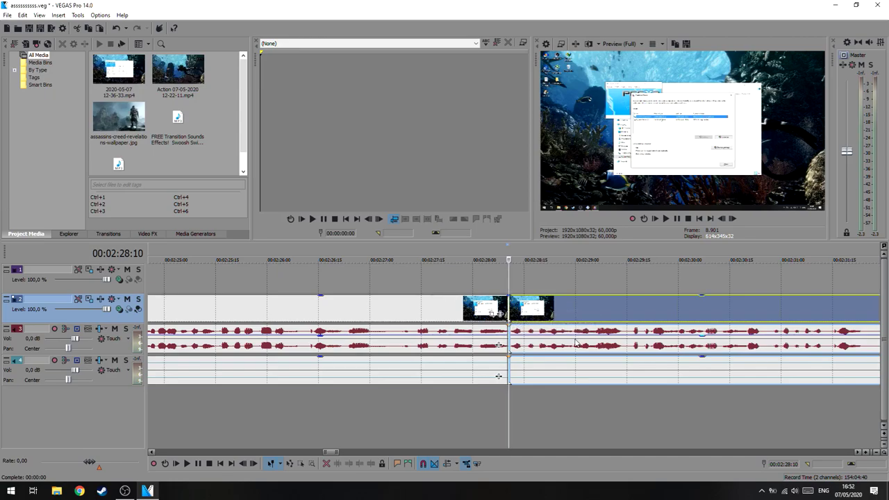
pyautogui.scroll(-3, 576, 343)
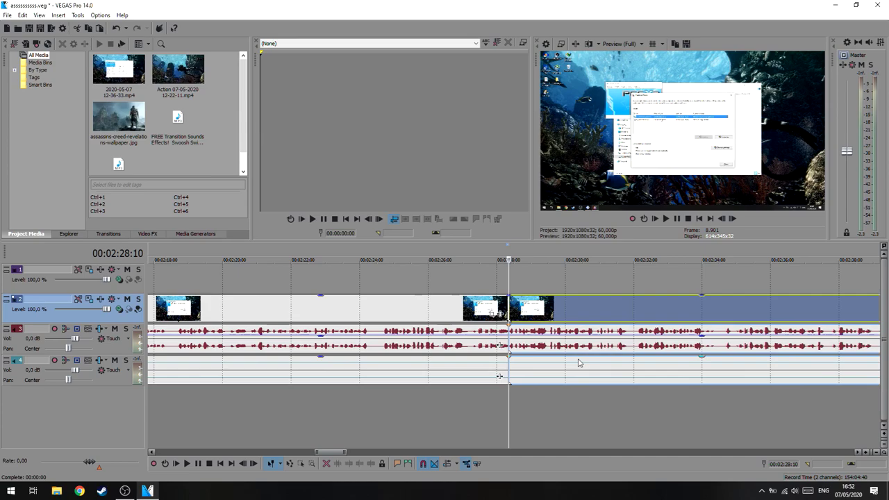
pyautogui.scroll(-3, 578, 362)
pyautogui.scroll(10, 577, 354)
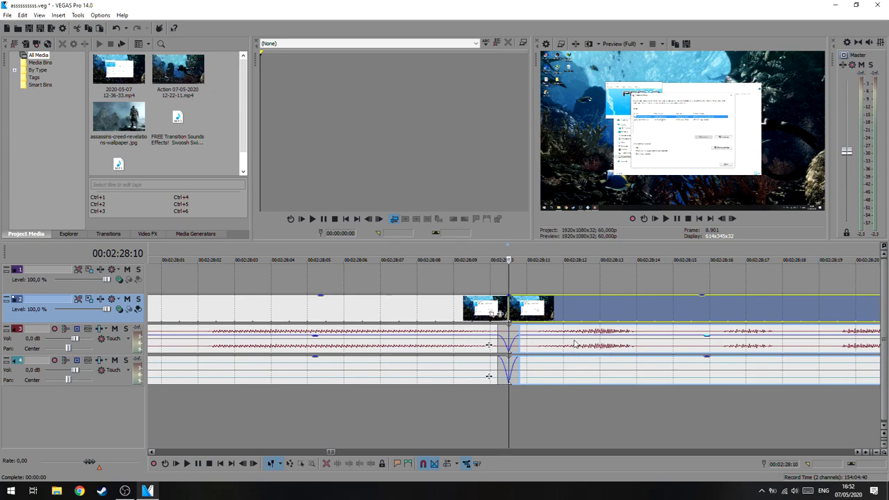
pyautogui.scroll(-3, 574, 343)
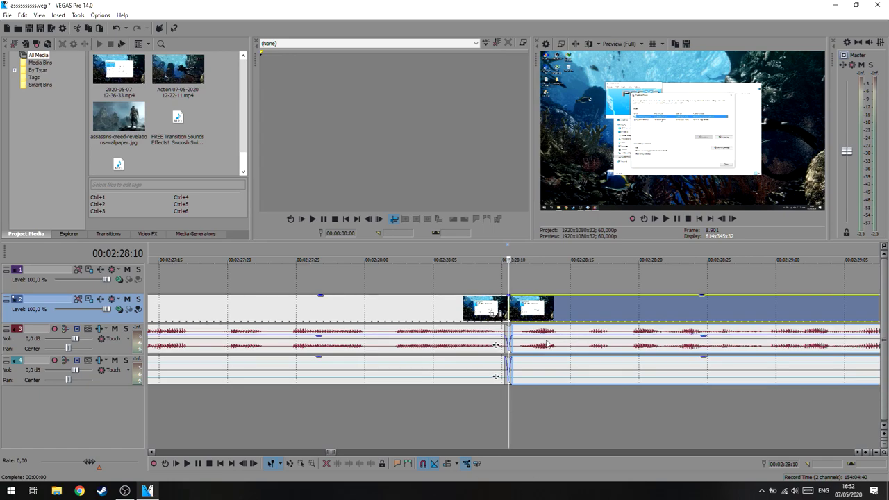
pyautogui.moveTo(544, 314)
pyautogui.mouseDown()
pyautogui.moveTo(589, 316)
pyautogui.moveTo(537, 314)
pyautogui.mouseUp()
pyautogui.click(488, 307)
pyautogui.click(529, 309)
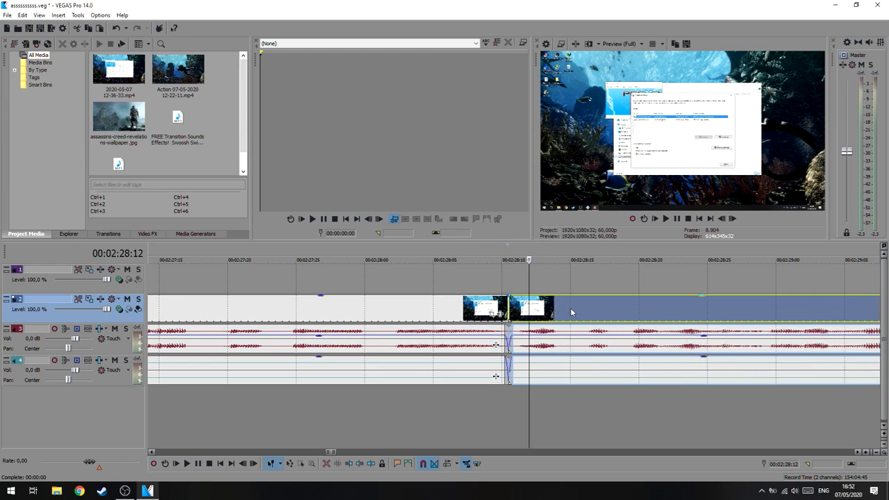
pyautogui.moveTo(574, 315); pyautogui.dragTo(547, 312)
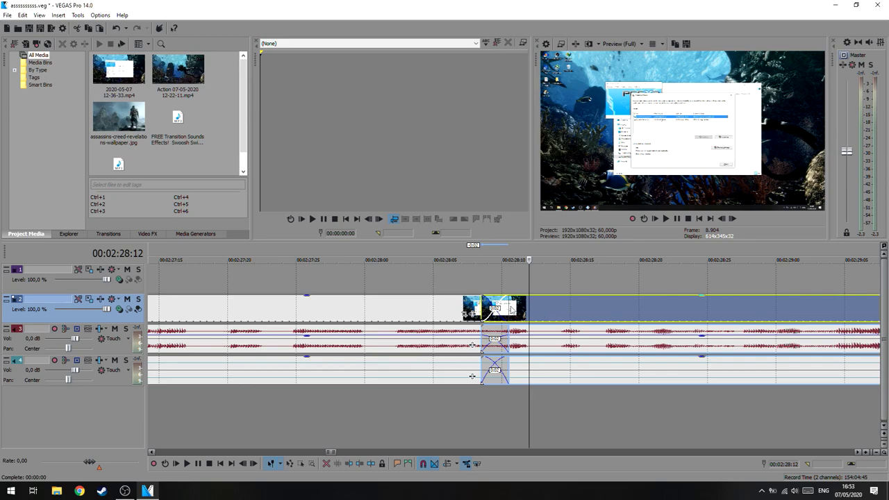
pyautogui.hotkey('ctrl', 'z')
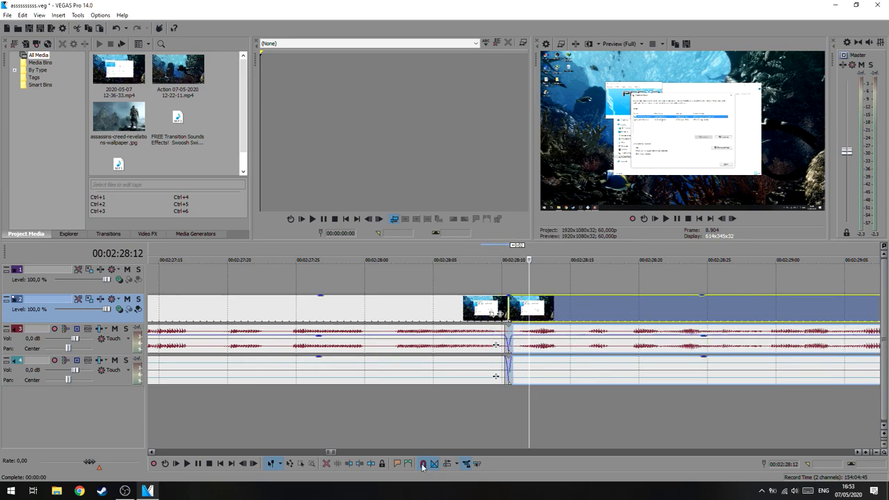
# Step: Turn snapping off and move the clip freely so it overlaps the end of the preceding clip
pyautogui.click(422, 463)
pyautogui.moveTo(550, 316)
pyautogui.mouseDown()
pyautogui.moveTo(592, 308)
pyautogui.moveTo(539, 311)
pyautogui.moveTo(573, 311)
pyautogui.moveTo(549, 316)
pyautogui.mouseUp()
pyautogui.click(509, 312)
pyautogui.scroll(5, 716, 340)
pyautogui.scroll(-3, 716, 340)
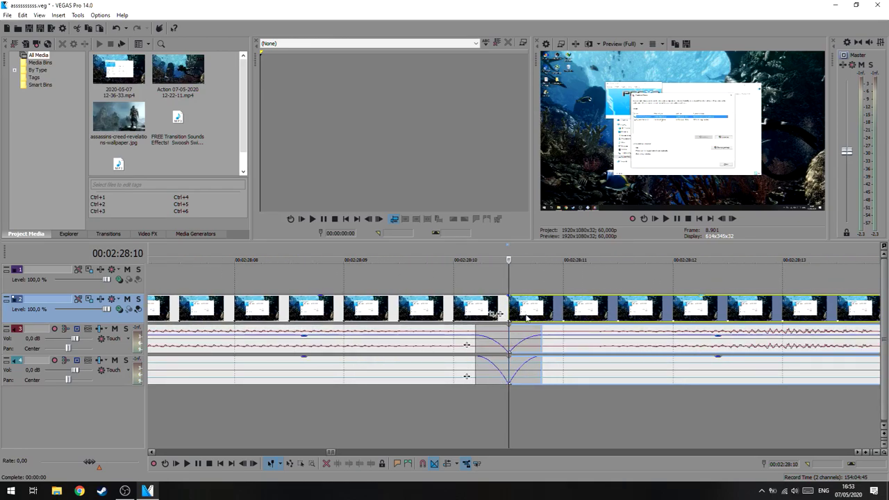
pyautogui.moveTo(514, 312); pyautogui.dragTo(572, 317)
pyautogui.hotkey('ctrl', 'z')
pyautogui.scroll(-3, 586, 357)
pyautogui.scroll(-10, 586, 357)
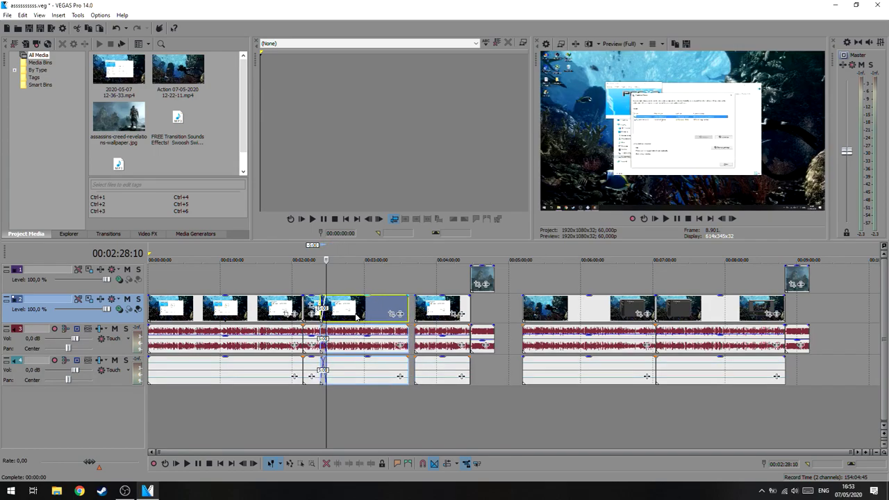
# Step: Move the overlapping clip away from the preceding one to leave a small gap between them
pyautogui.scroll(6, 370, 318)
pyautogui.scroll(3, 370, 318)
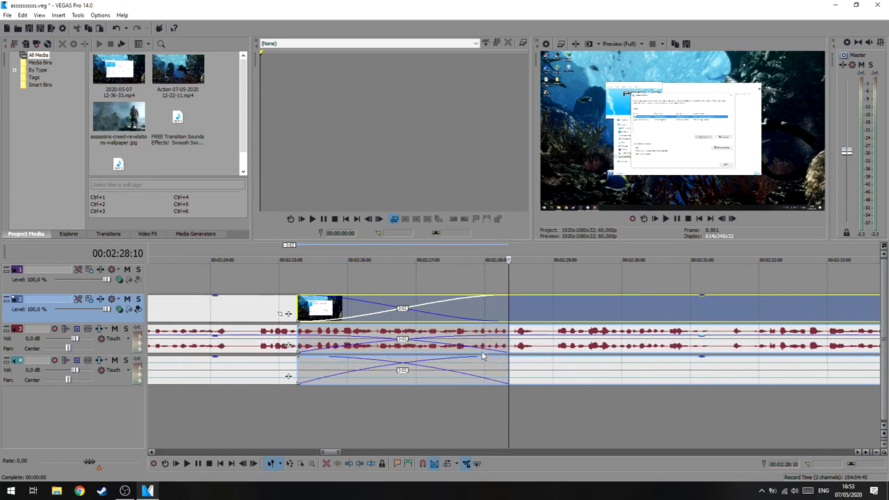
pyautogui.scroll(-5, 417, 319)
pyautogui.scroll(5, 473, 325)
pyautogui.scroll(-3, 505, 329)
pyautogui.scroll(3, 503, 329)
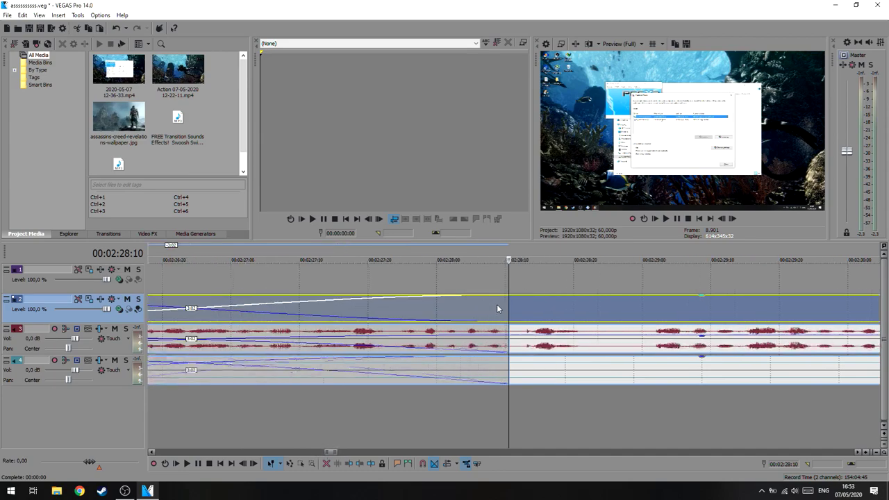
pyautogui.scroll(-8, 511, 323)
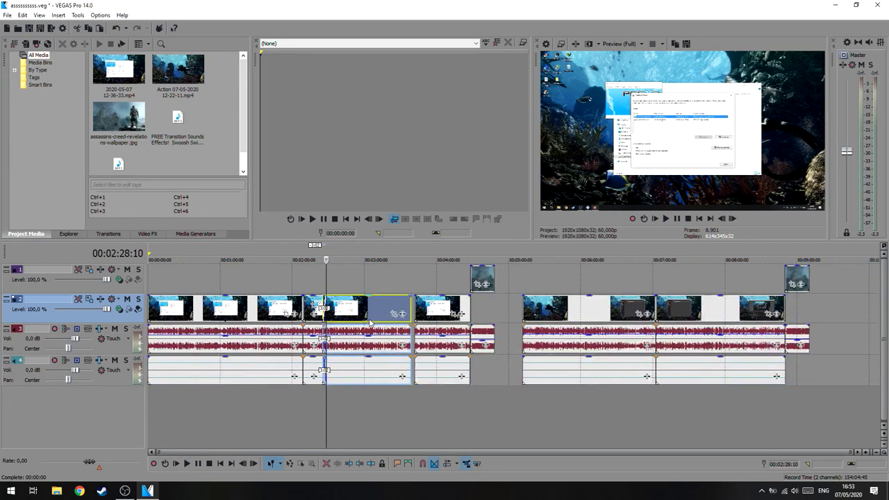
pyautogui.moveTo(374, 324); pyautogui.dragTo(379, 323)
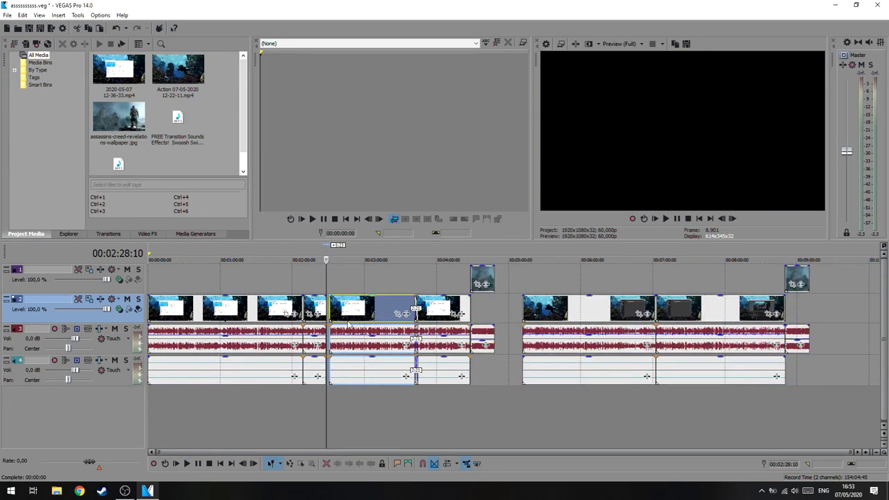
# Step: Turn snapping back on and snap the clip's start to the end of the preceding clip at 02:28:10
pyautogui.click(423, 464)
pyautogui.scroll(5, 377, 393)
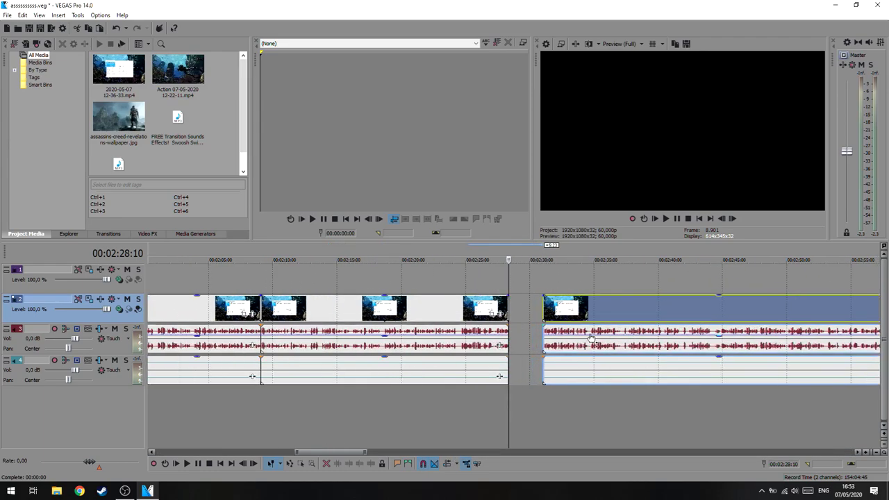
pyautogui.scroll(-5, 590, 339)
pyautogui.moveTo(368, 319); pyautogui.dragTo(349, 320)
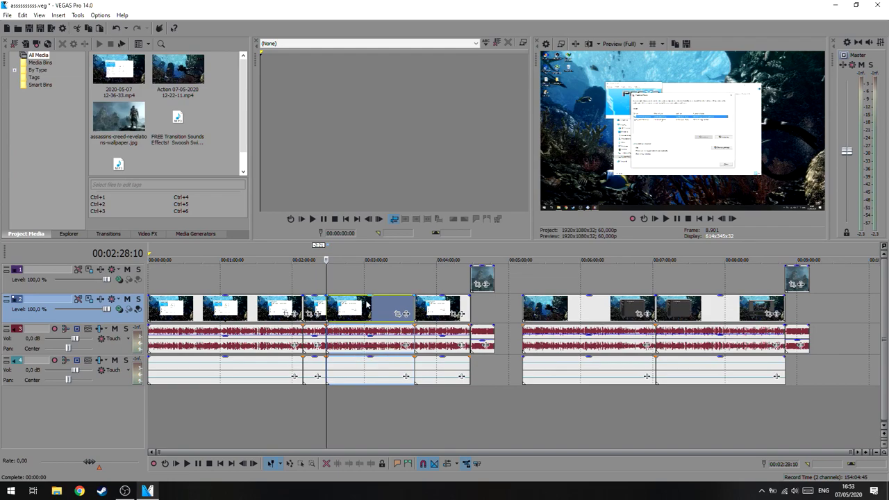
# Step: Place the playhead at 03:45:12 in the following clip and set the video preview quality to Draft (Quarter)
pyautogui.scroll(2, 368, 305)
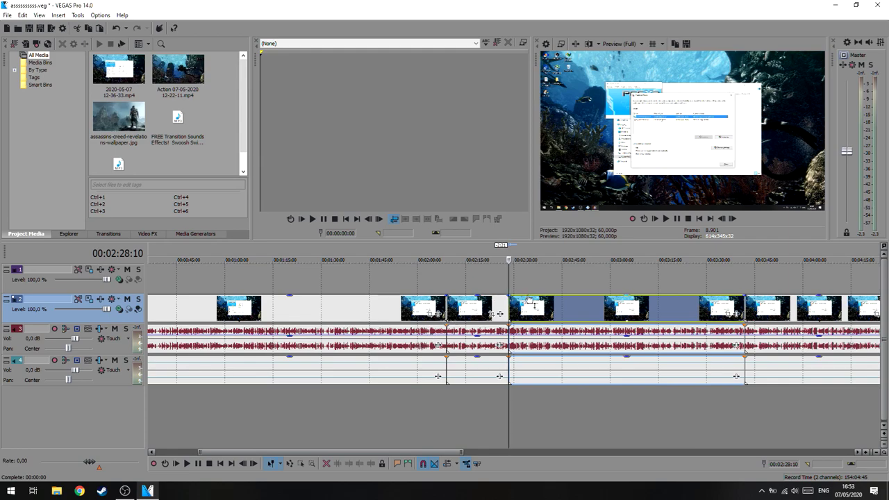
pyautogui.click(517, 306)
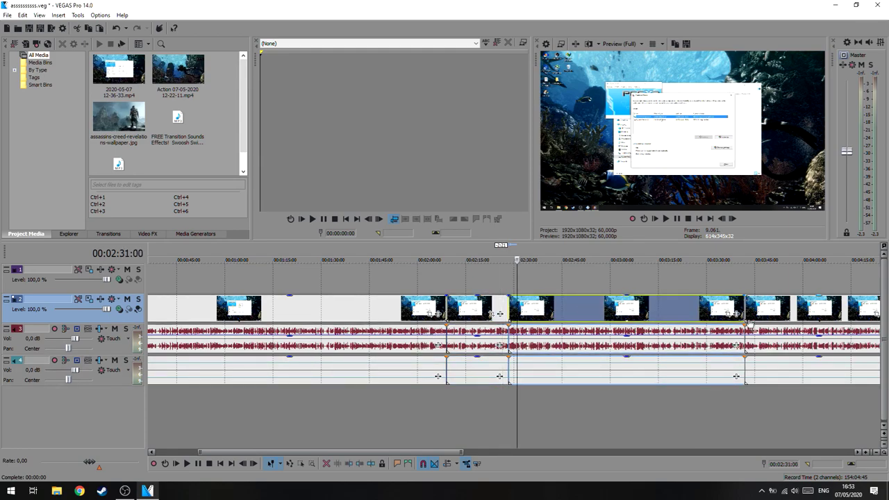
pyautogui.click(736, 313)
pyautogui.click(756, 314)
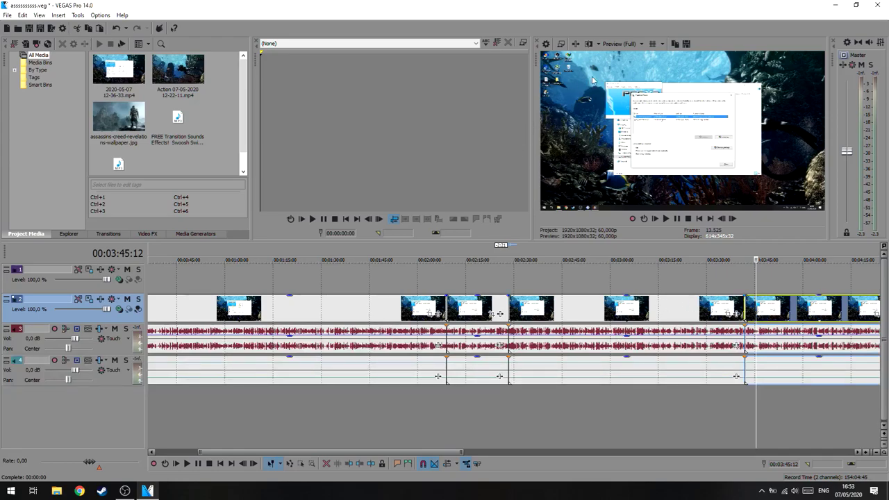
pyautogui.click(619, 44)
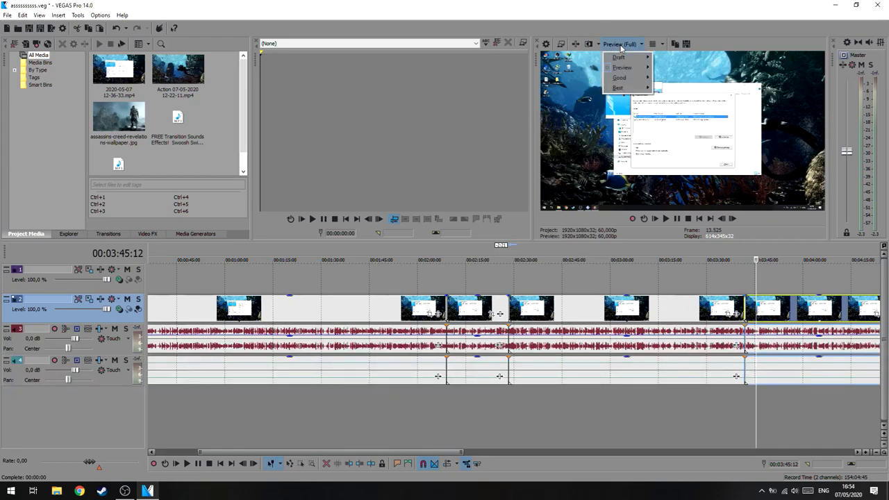
pyautogui.moveTo(629, 69)
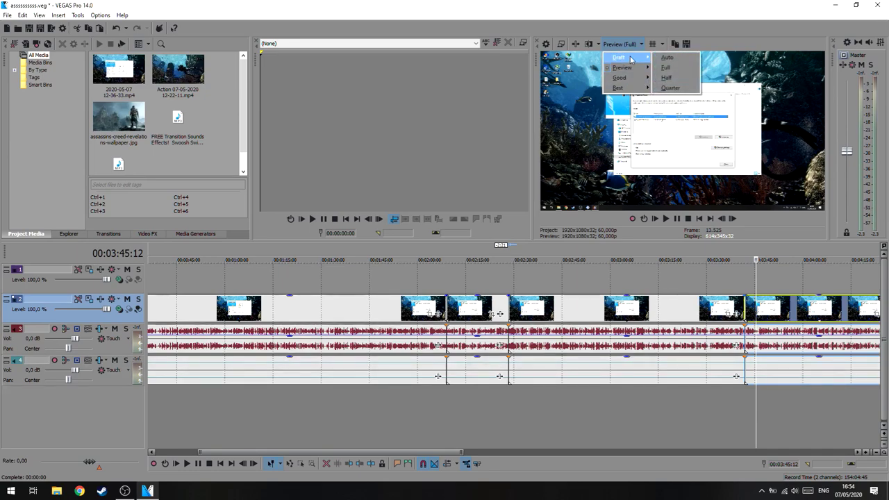
pyautogui.click(672, 90)
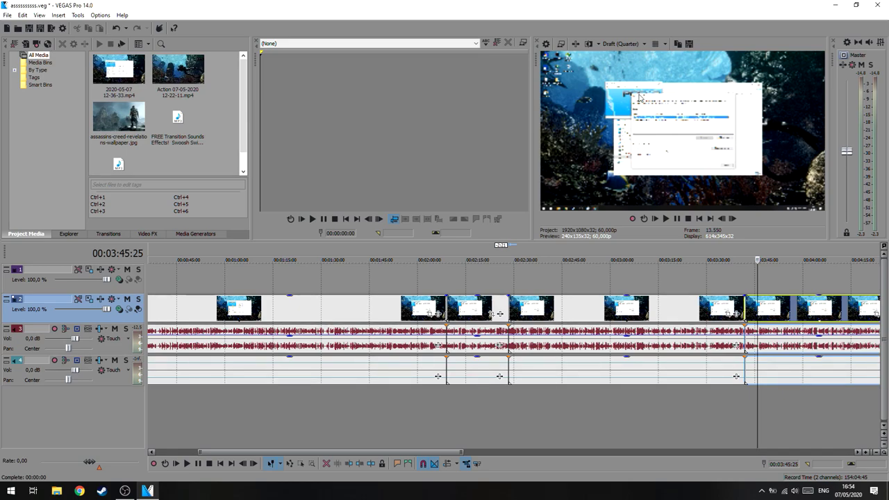
pyautogui.click(614, 43)
pyautogui.moveTo(626, 67)
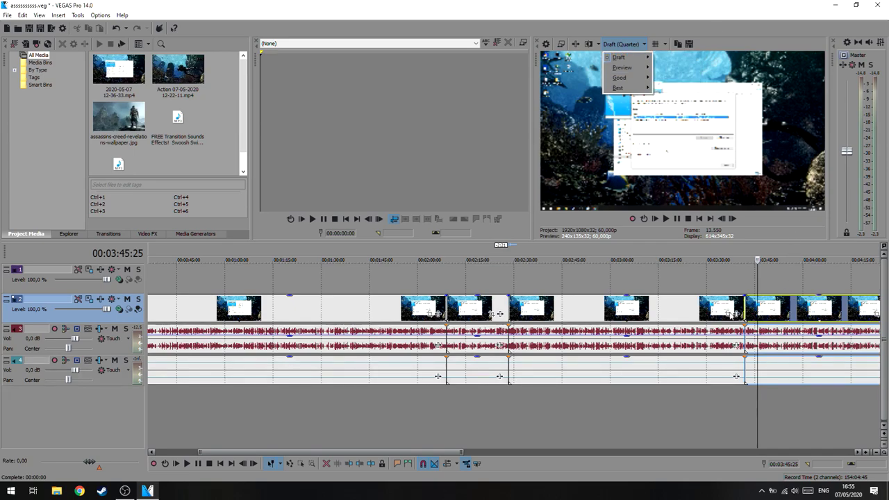
pyautogui.click(807, 278)
# Step: Play the timeline across the change from the screen-recording clip to the wallpaper image near 04:28:00 and pause after it
pyautogui.scroll(-4, 477, 277)
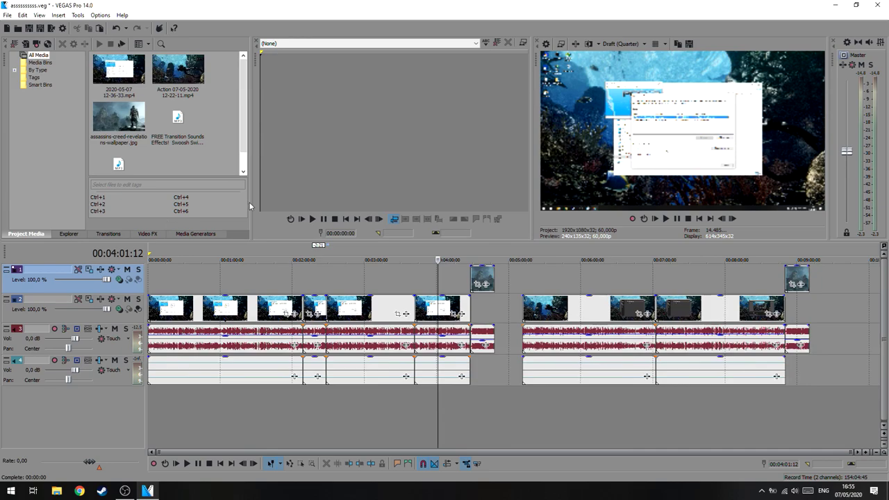
pyautogui.click(468, 281)
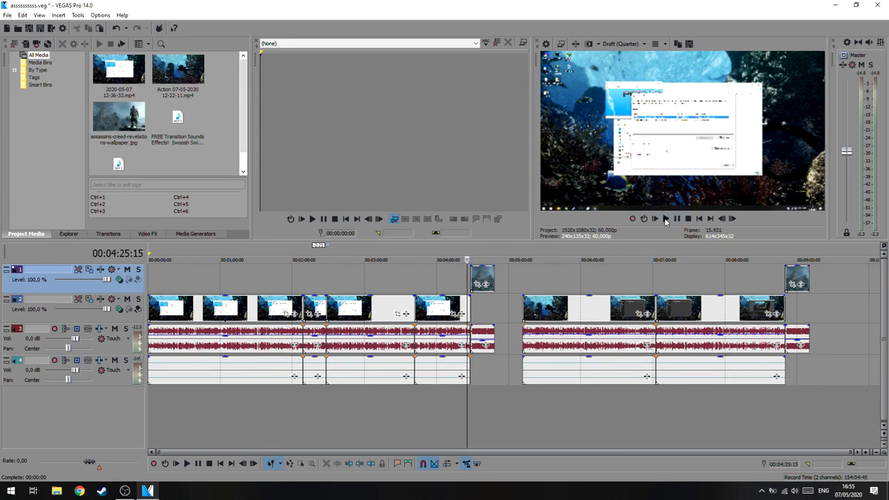
pyautogui.scroll(3, 625, 258)
pyautogui.scroll(3, 637, 257)
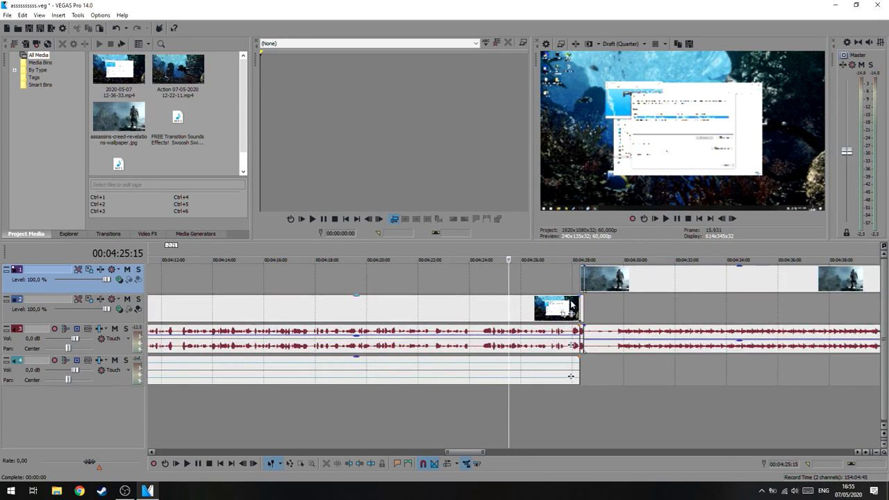
pyautogui.click(571, 305)
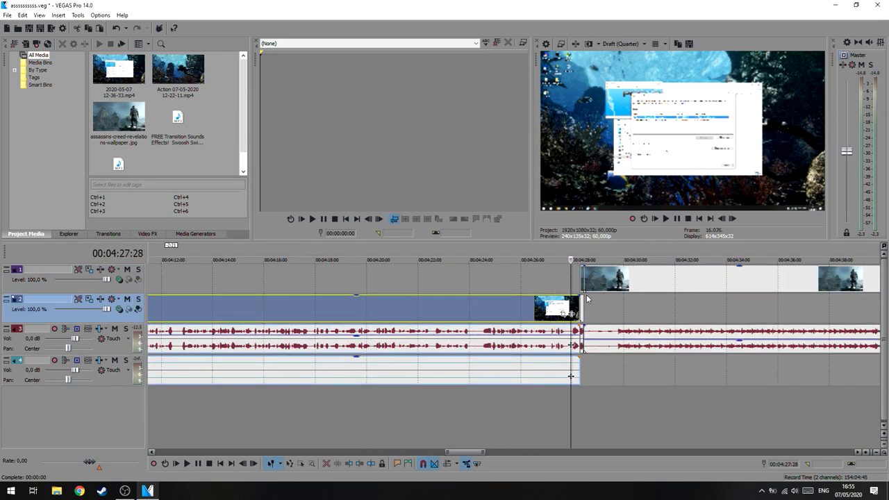
pyautogui.click(666, 218)
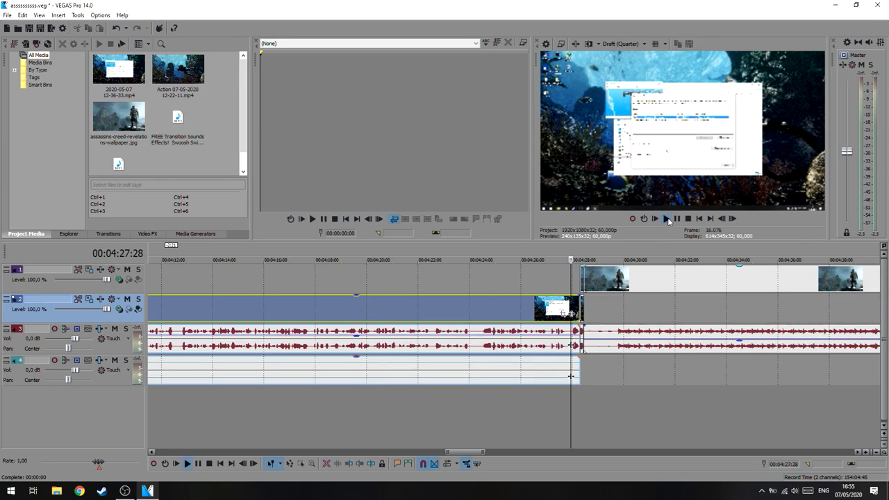
pyautogui.click(677, 219)
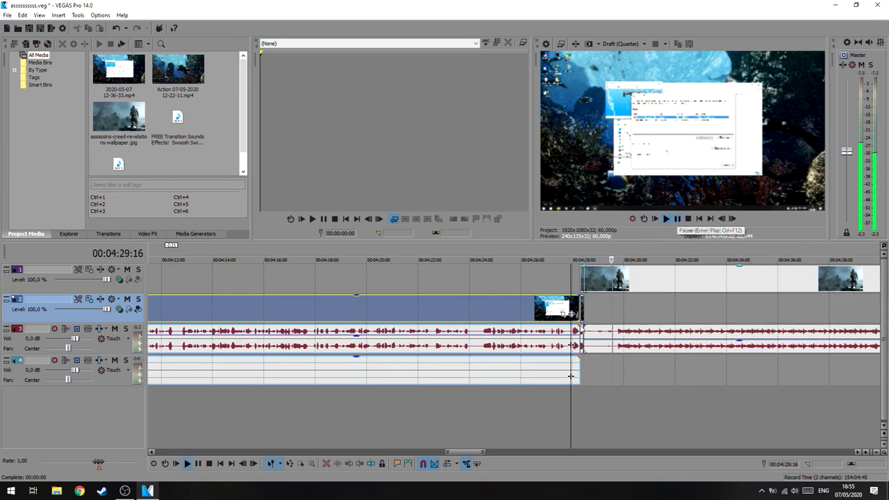
pyautogui.click(572, 284)
pyautogui.click(671, 219)
pyautogui.click(676, 219)
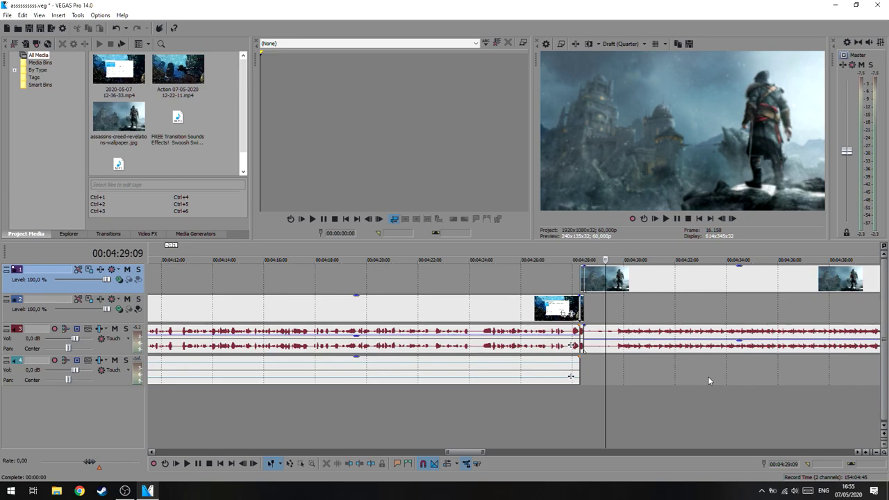
# Step: Set the video preview quality back to Preview (Full)
pyautogui.click(619, 44)
pyautogui.moveTo(618, 87)
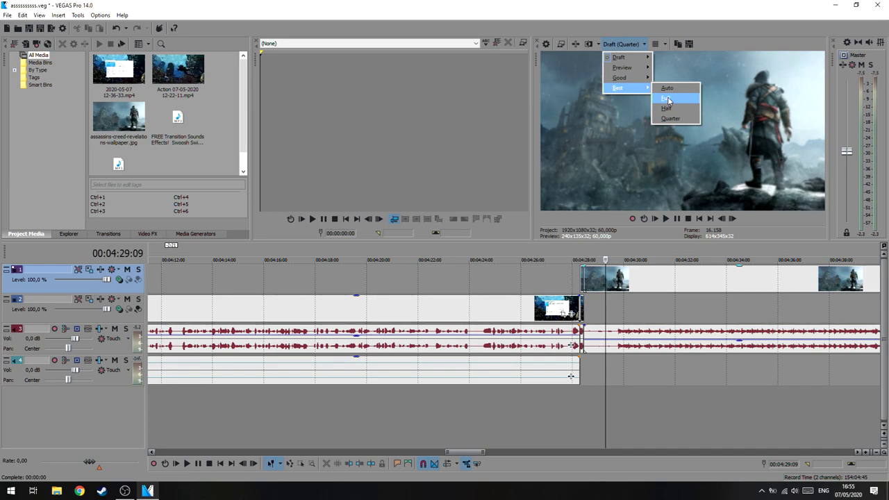
pyautogui.moveTo(639, 72)
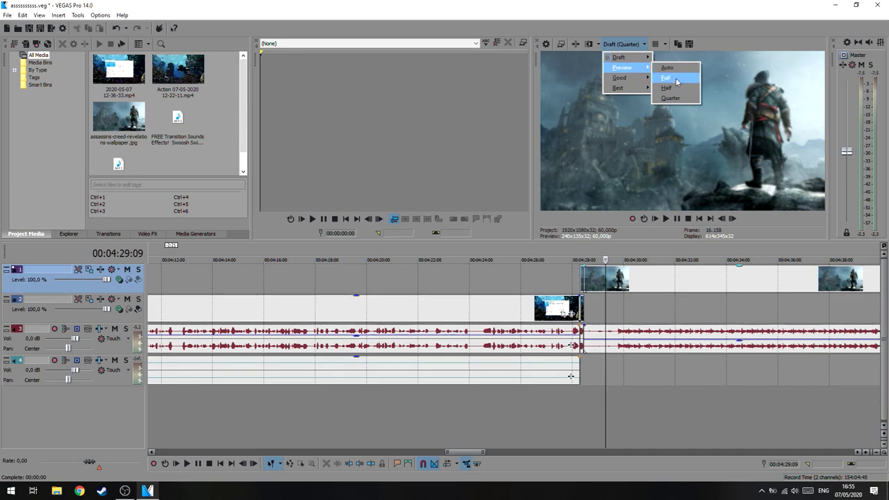
pyautogui.click(665, 77)
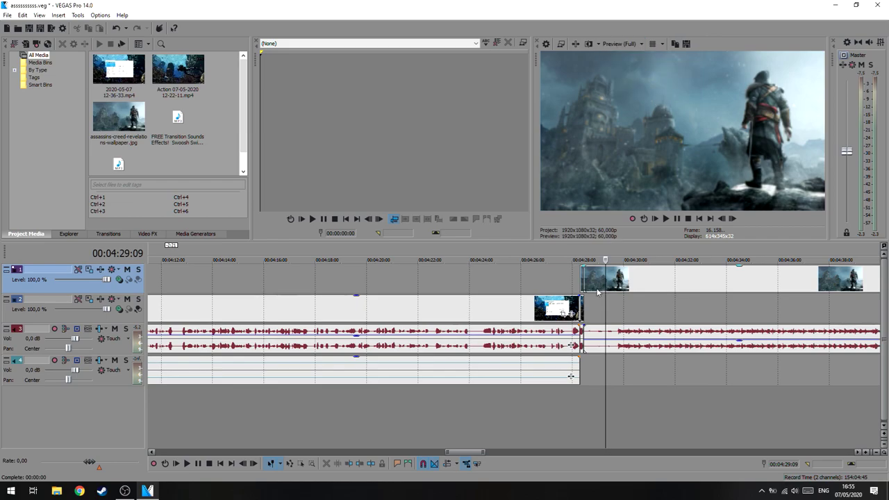
pyautogui.press('Down')
pyautogui.press('Down')
pyautogui.click(620, 43)
pyautogui.moveTo(625, 88)
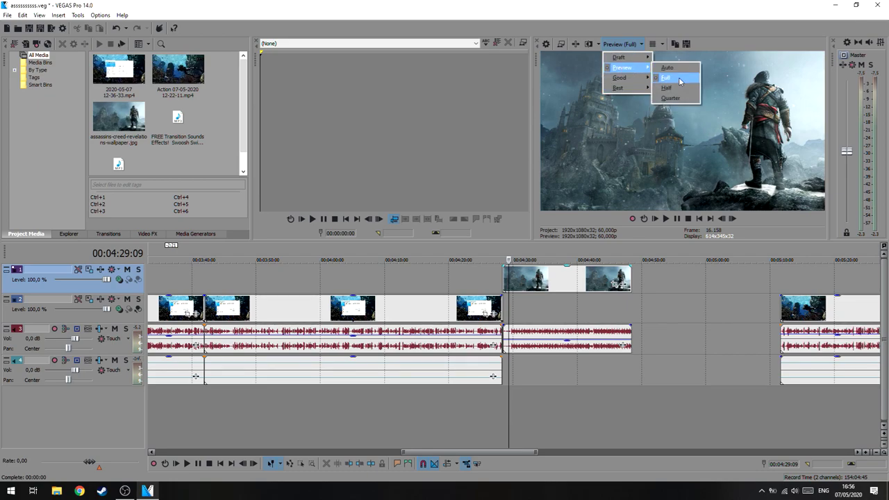
pyautogui.click(679, 80)
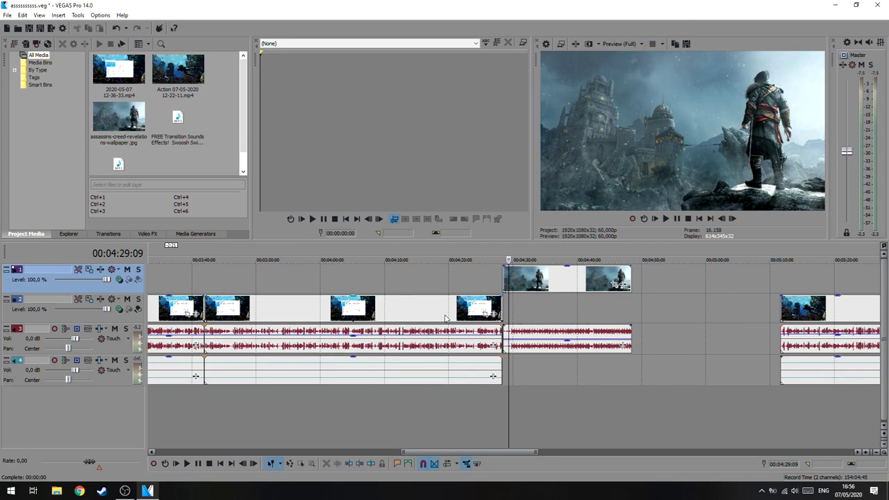
# Step: Select the screen-recording clip before the wallpaper image and place the playhead at 04:28:00, just ahead of the clip's end
pyautogui.click(476, 308)
pyautogui.click(449, 309)
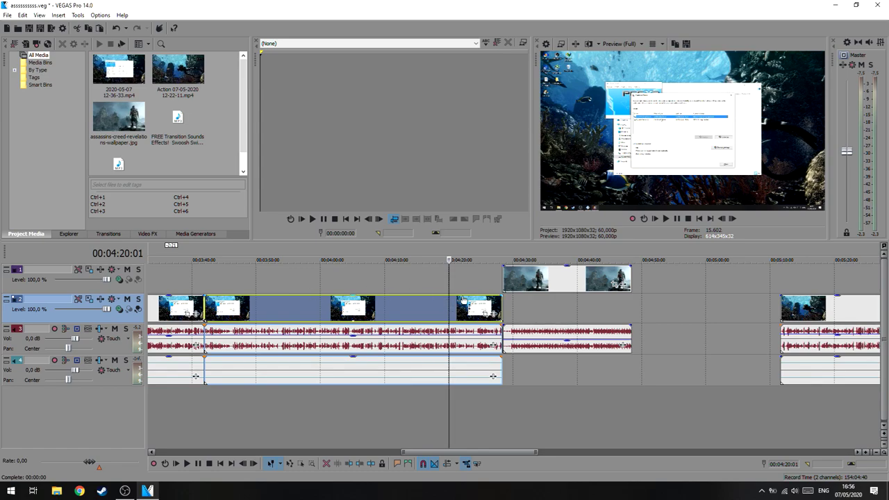
pyautogui.click(499, 277)
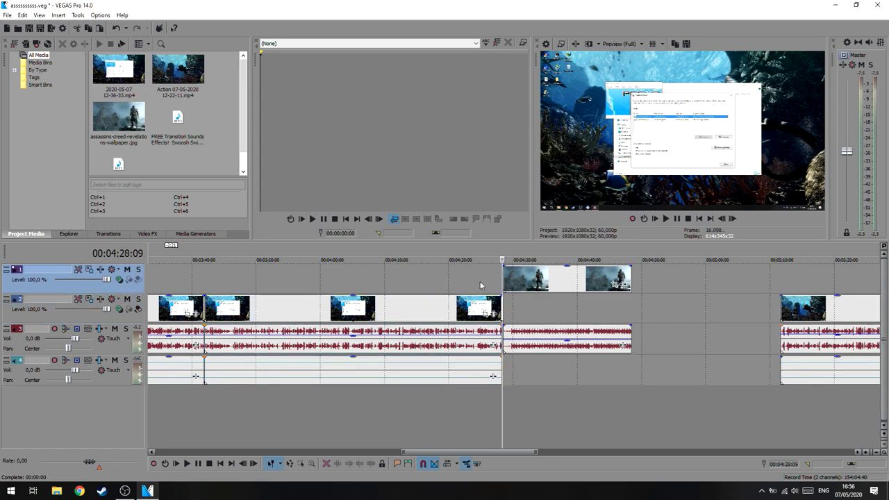
pyautogui.click(436, 309)
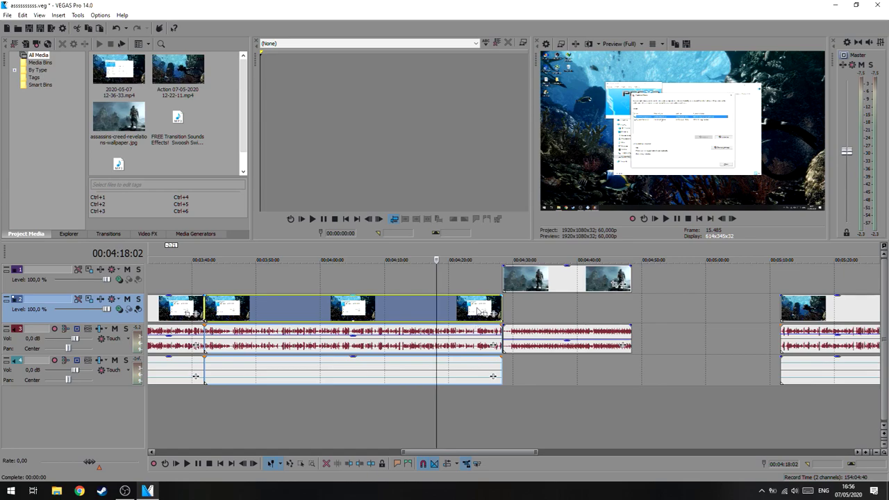
pyautogui.click(497, 310)
pyautogui.scroll(10, 486, 312)
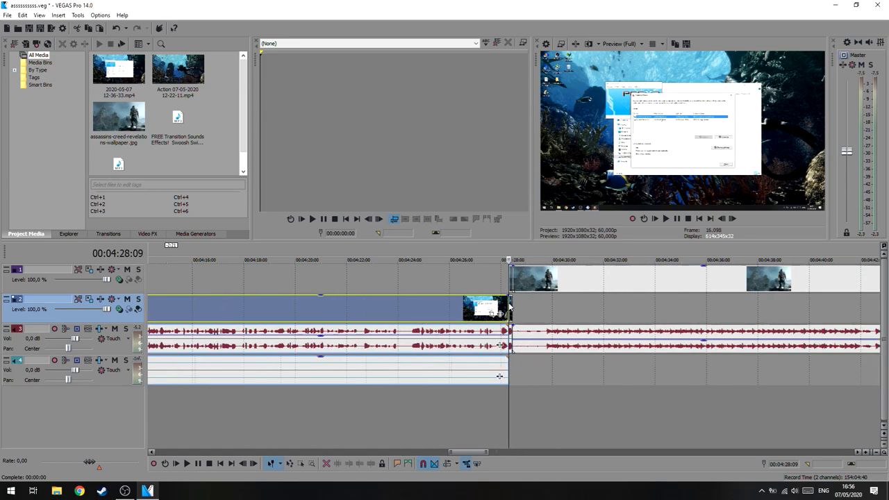
pyautogui.click(354, 309)
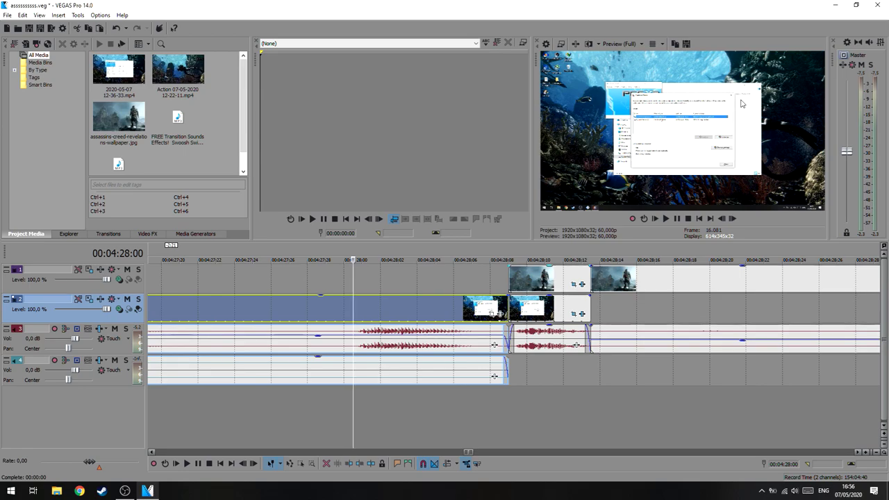
# Step: Set the video preview quality to Preview (Half)
pyautogui.click(616, 43)
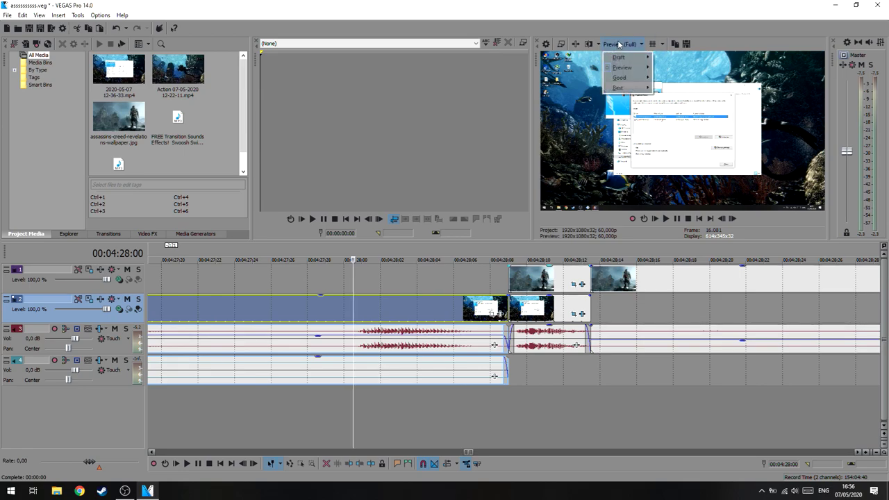
pyautogui.moveTo(625, 67)
pyautogui.click(674, 89)
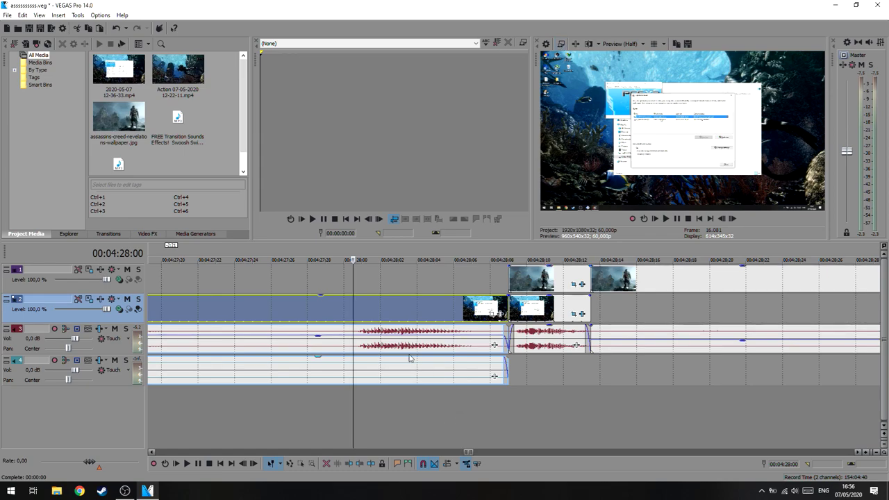
# Step: Step the playhead a few frames forward and back around 04:28:00 to check frame-by-frame movement in the preview
pyautogui.press('Right')
pyautogui.press('Right')
pyautogui.press('Right')
pyautogui.press('Right')
pyautogui.press('Left')
pyautogui.press('Left')
pyautogui.press('Left')
pyautogui.press('Left')
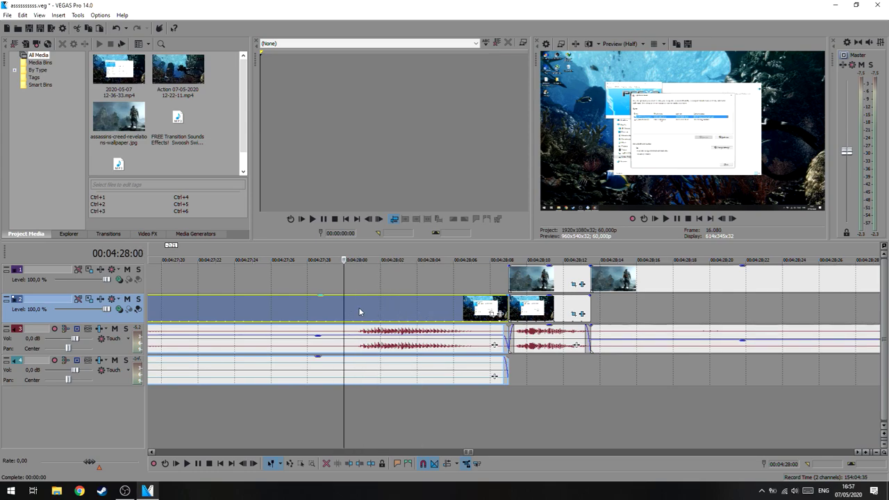
# Step: Choose the Normal Edit Tool as the timeline's editing tool
pyautogui.scroll(-3, 545, 415)
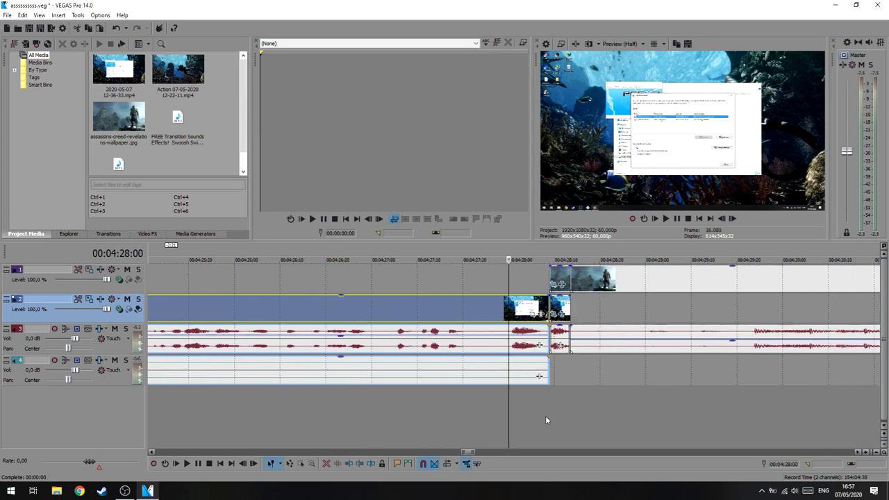
pyautogui.scroll(-3, 545, 415)
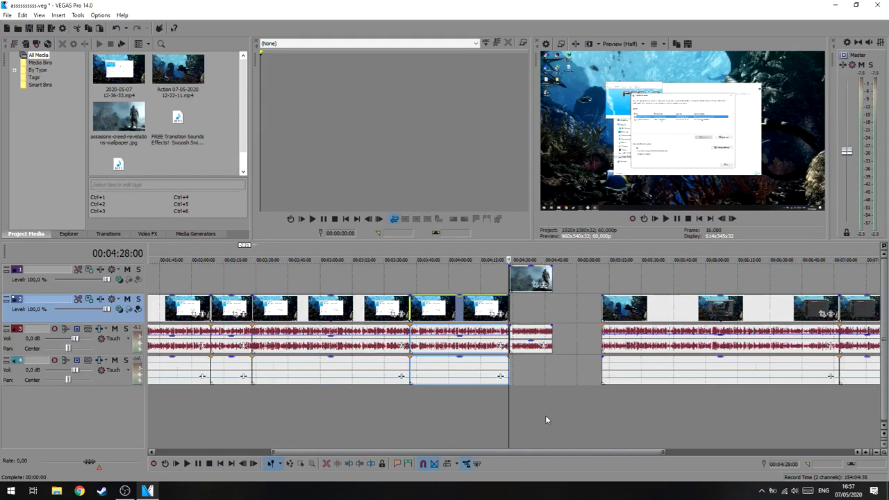
pyautogui.scroll(5, 539, 412)
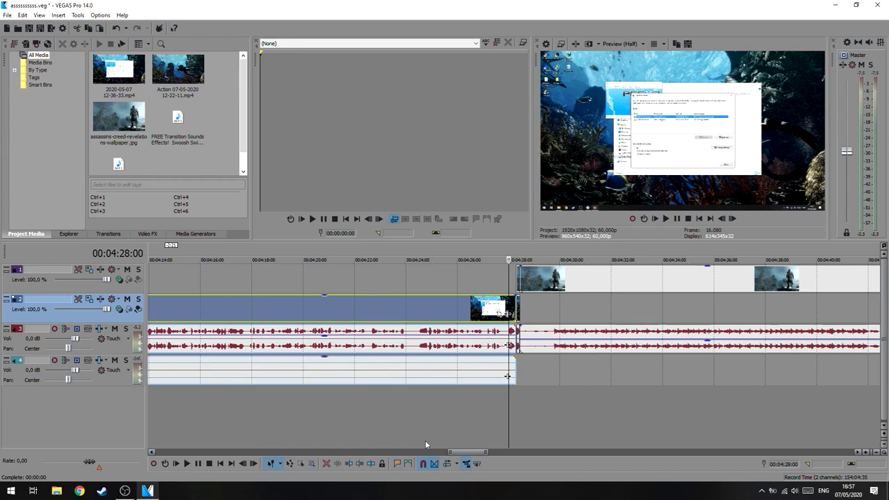
pyautogui.click(279, 464)
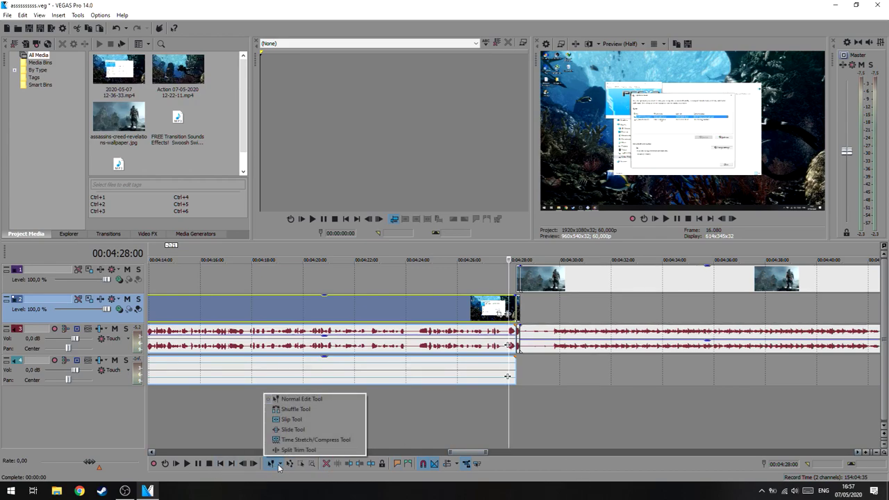
pyautogui.click(297, 401)
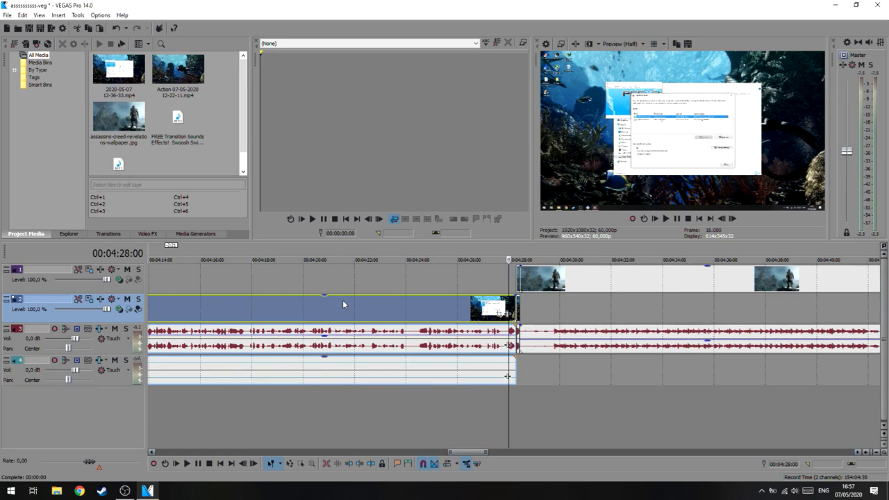
# Step: Place the playhead at 03:46:06, near the start of the selected screen-recording clip
pyautogui.scroll(-5, 474, 318)
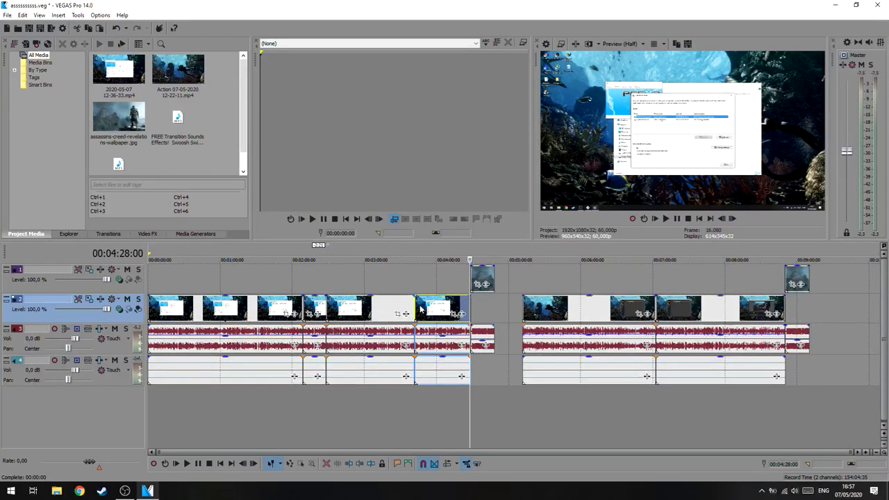
pyautogui.scroll(10, 434, 319)
pyautogui.scroll(-6, 434, 319)
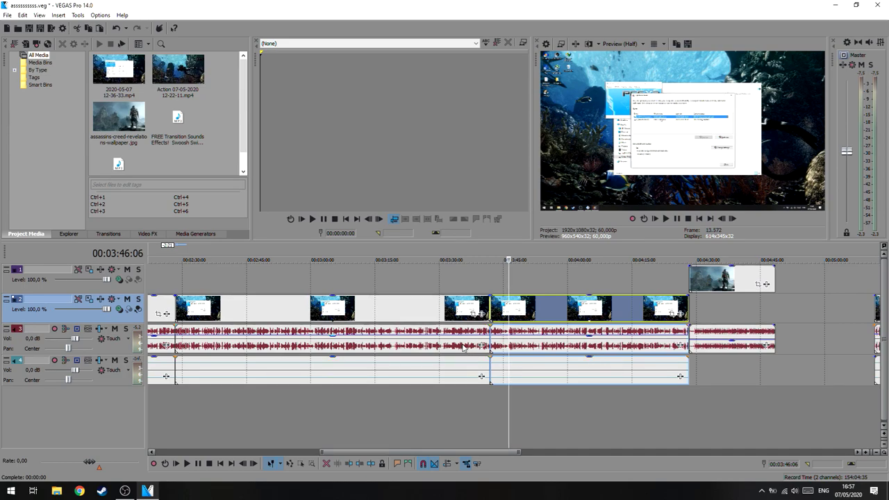
pyautogui.scroll(-3, 366, 324)
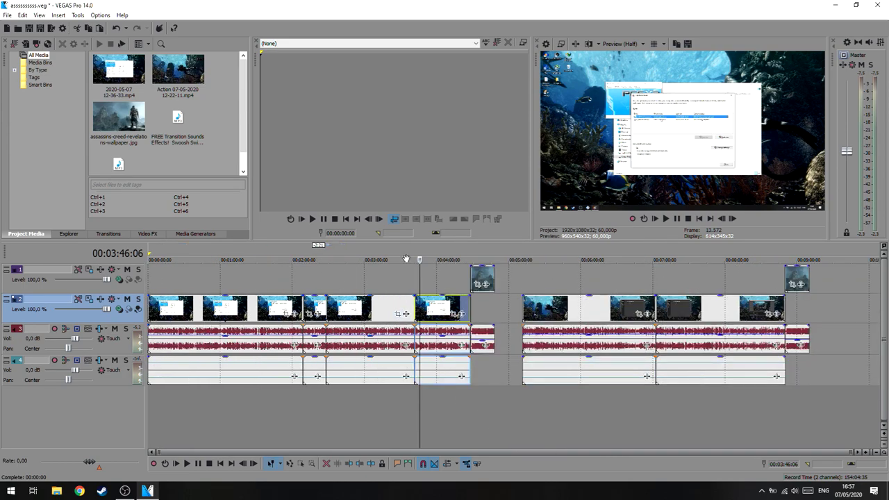